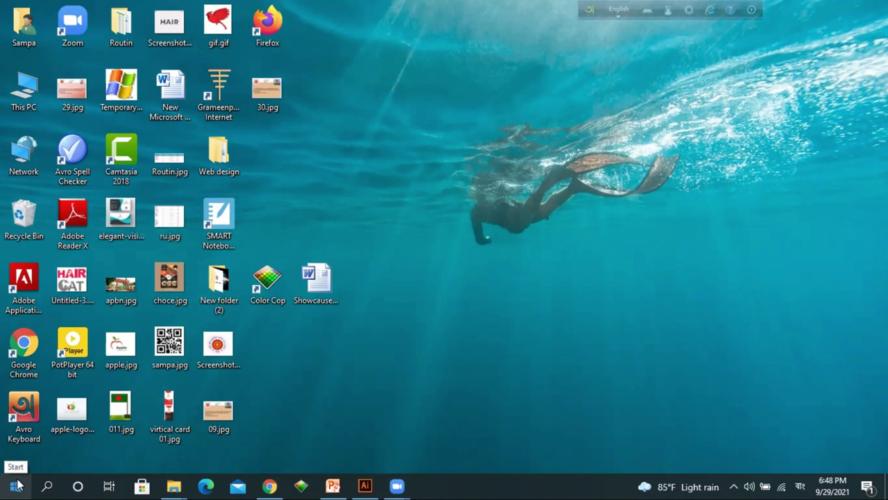
Switch to Adobe Illustrator and start a new document.
{"action": "left_click", "coordinate": [17, 484]}
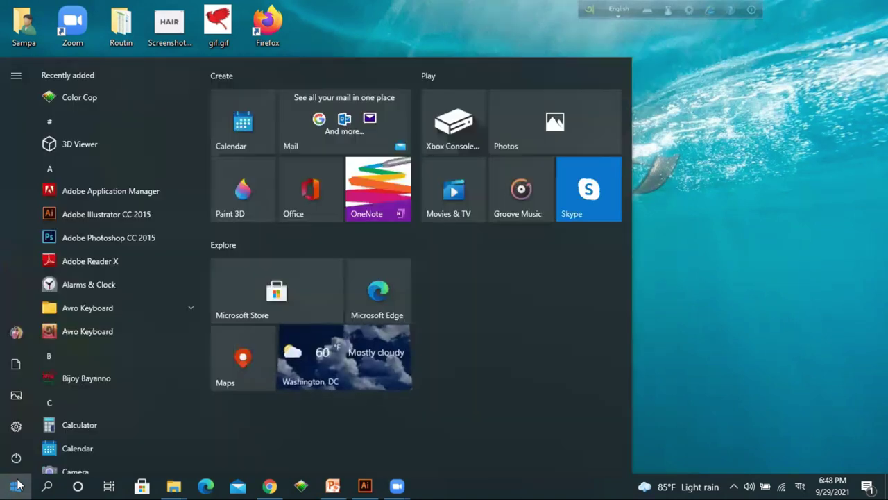
{"action": "mouse_move", "coordinate": [2, 412]}
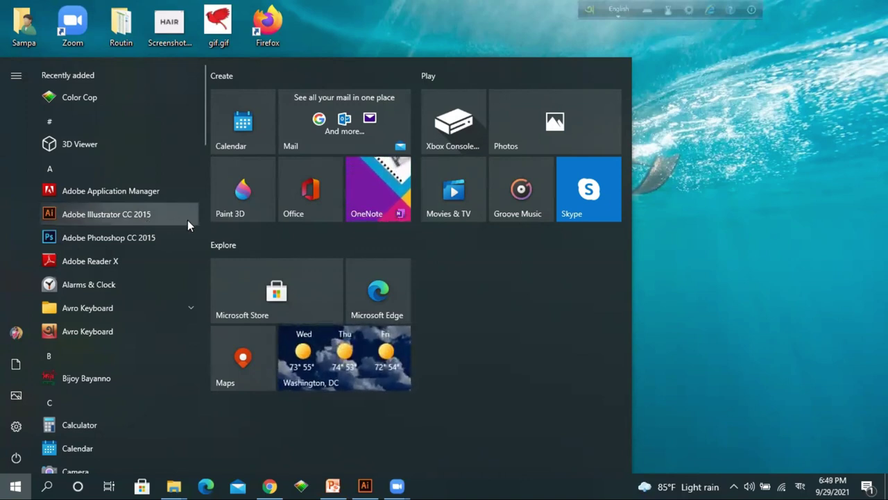
{"action": "left_click", "coordinate": [658, 399]}
{"action": "left_click", "coordinate": [366, 485]}
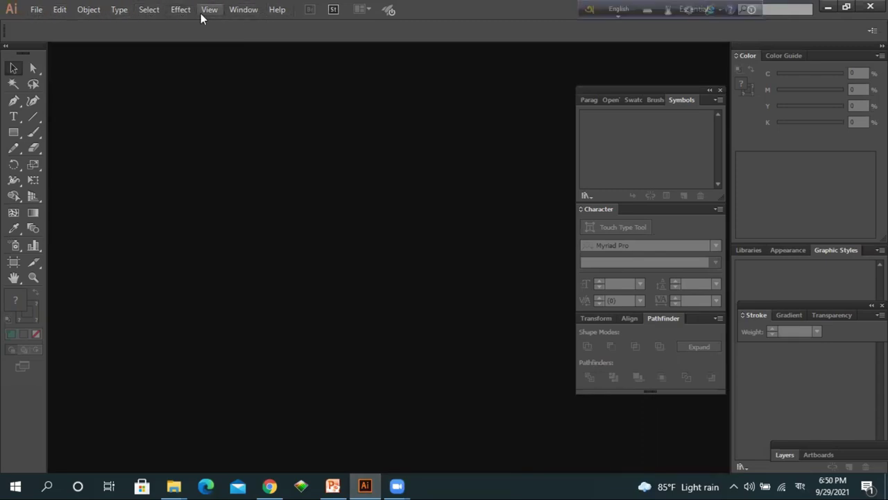
{"action": "left_click", "coordinate": [39, 8]}
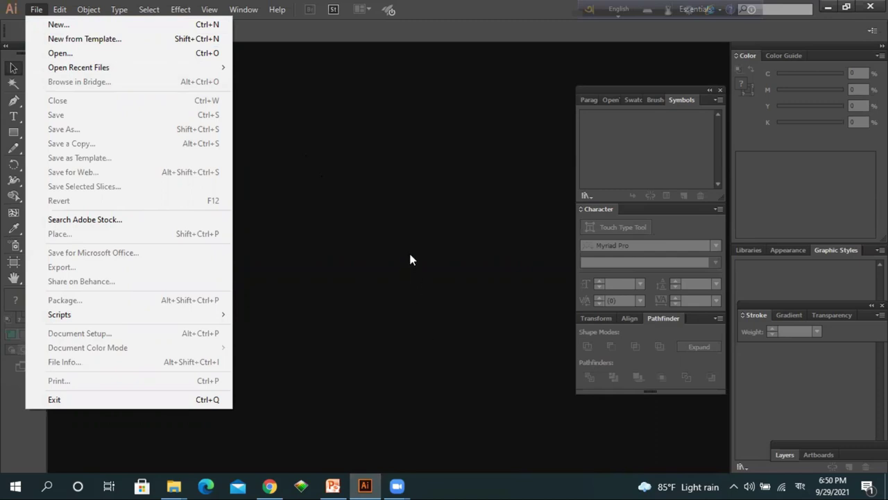
{"action": "left_click", "coordinate": [56, 25]}
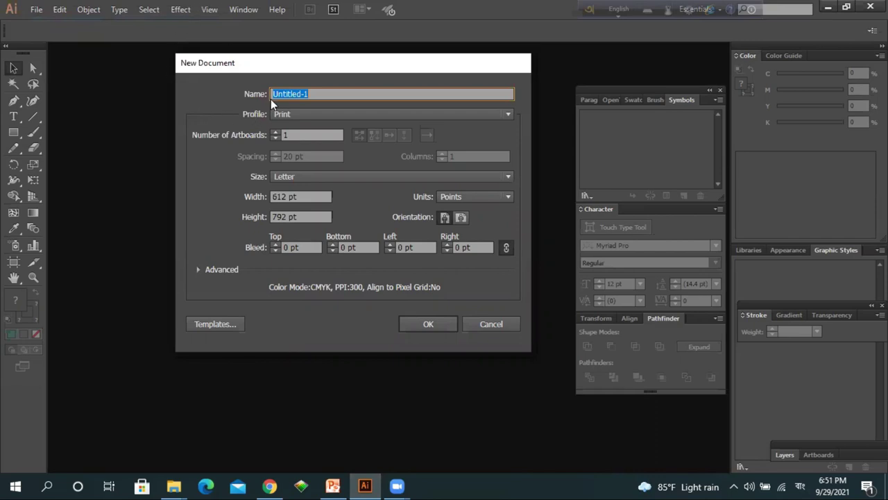
Switch the keyboard input language to English and name the new document "Class 9".
{"action": "left_click", "coordinate": [312, 96]}
{"action": "left_click_drag", "start_coordinate": [312, 96], "coordinate": [220, 109]}
{"action": "key", "text": "BackSpace"}
{"action": "type", "text": "*তাকা"}
{"action": "key", "text": "BackSpace"}
{"action": "key", "text": "BackSpace"}
{"action": "key", "text": "BackSpace"}
{"action": "key", "text": "BackSpace"}
{"action": "key", "text": "BackSpace"}
{"action": "left_click", "coordinate": [800, 484]}
{"action": "left_click", "coordinate": [798, 370]}
{"action": "type", "text": "Class 9"}
Set the page size to A4, trying the Legal size for comparison and returning to A4.
{"action": "left_click", "coordinate": [508, 178]}
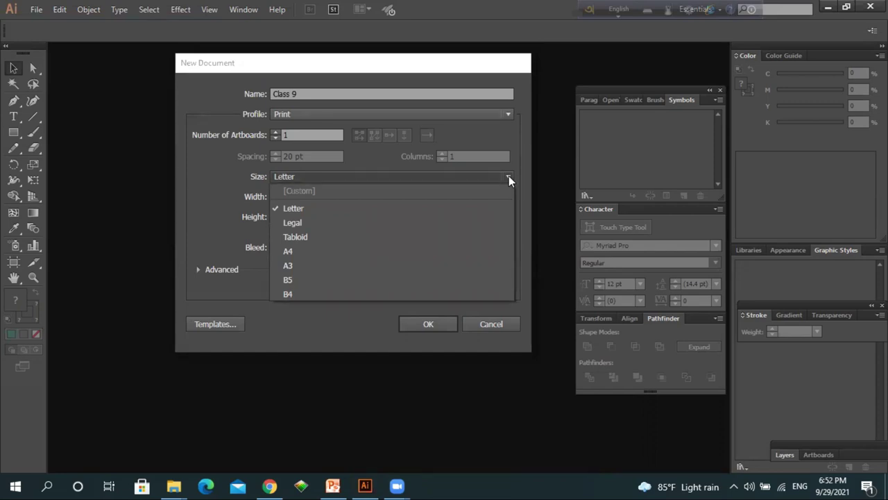
{"action": "left_click", "coordinate": [324, 251]}
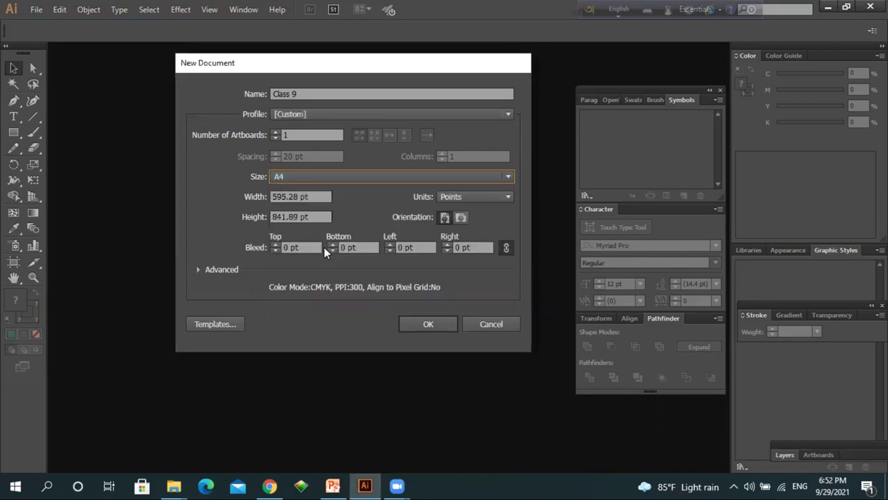
{"action": "left_click", "coordinate": [507, 177]}
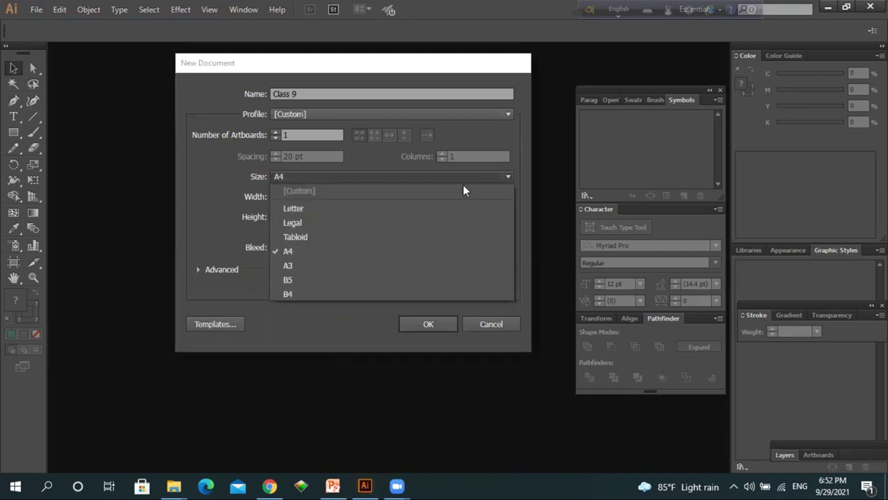
{"action": "left_click", "coordinate": [318, 223]}
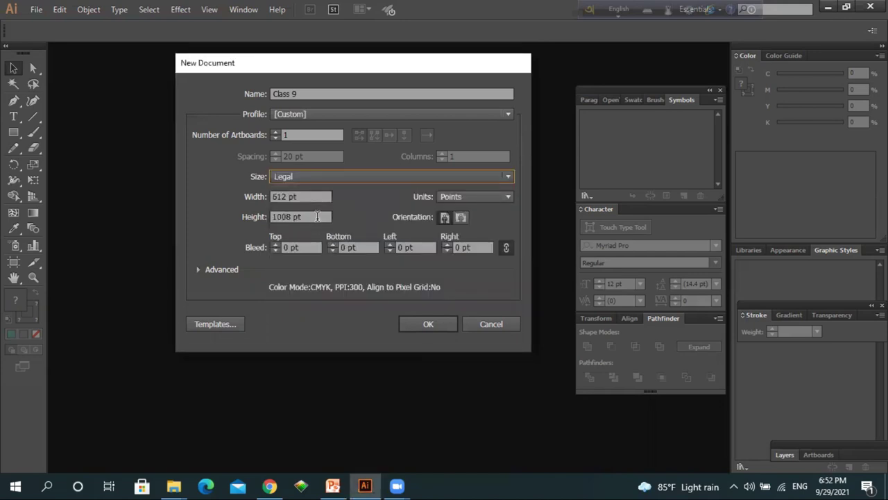
{"action": "left_click", "coordinate": [507, 178]}
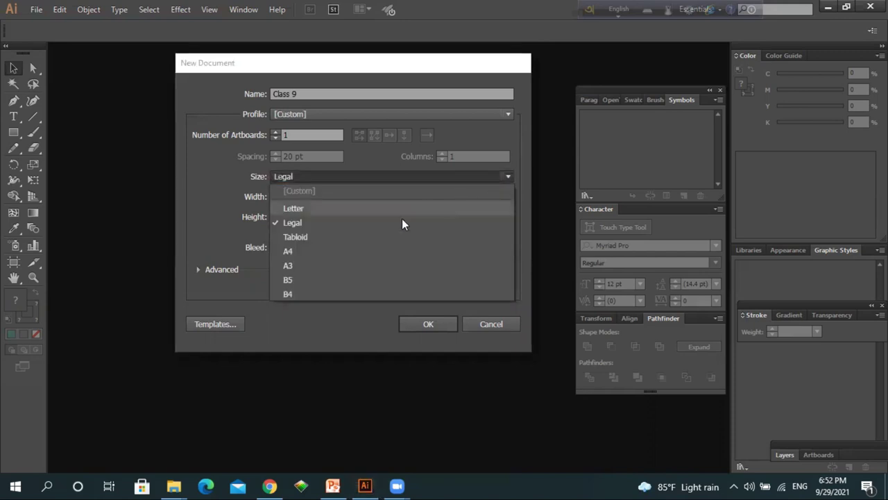
{"action": "left_click", "coordinate": [306, 251]}
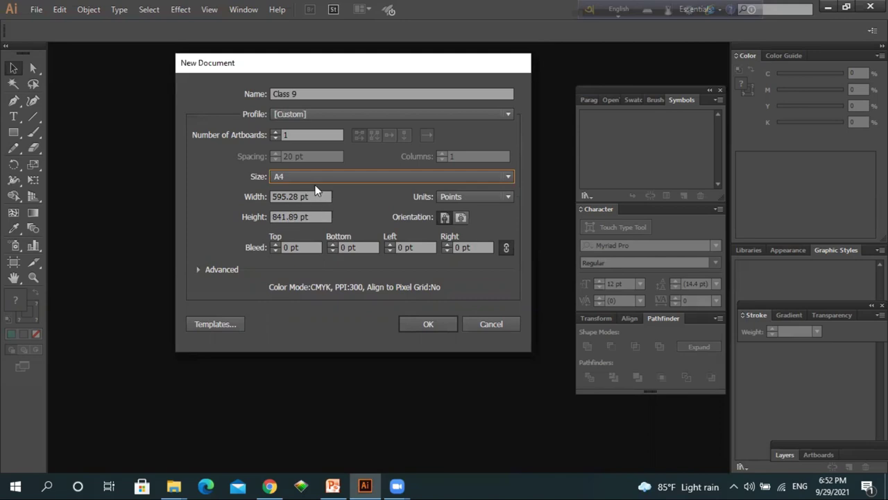
Set the document units to Inches, trying Pixels for comparison and returning to Inches.
{"action": "left_click", "coordinate": [507, 197]}
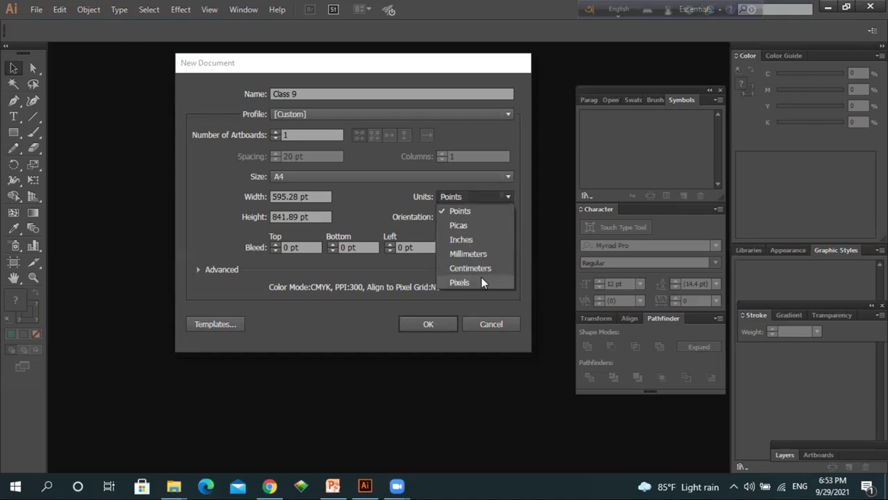
{"action": "left_click", "coordinate": [465, 239]}
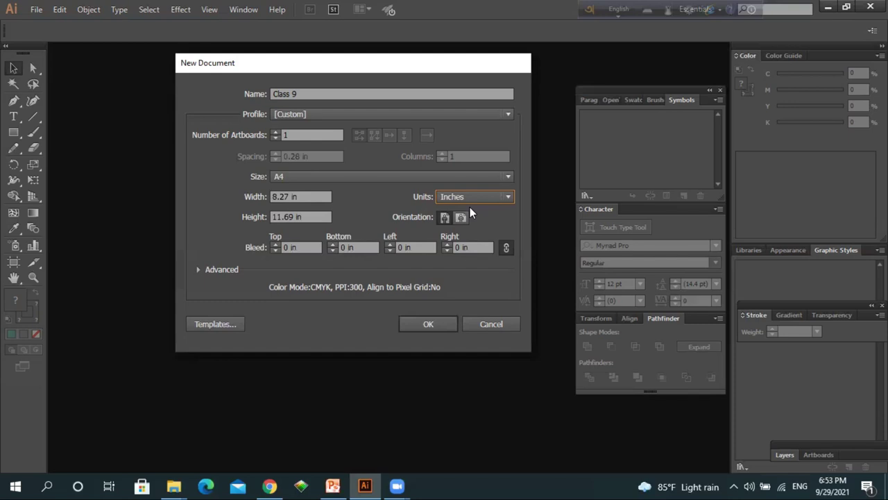
{"action": "left_click", "coordinate": [509, 197]}
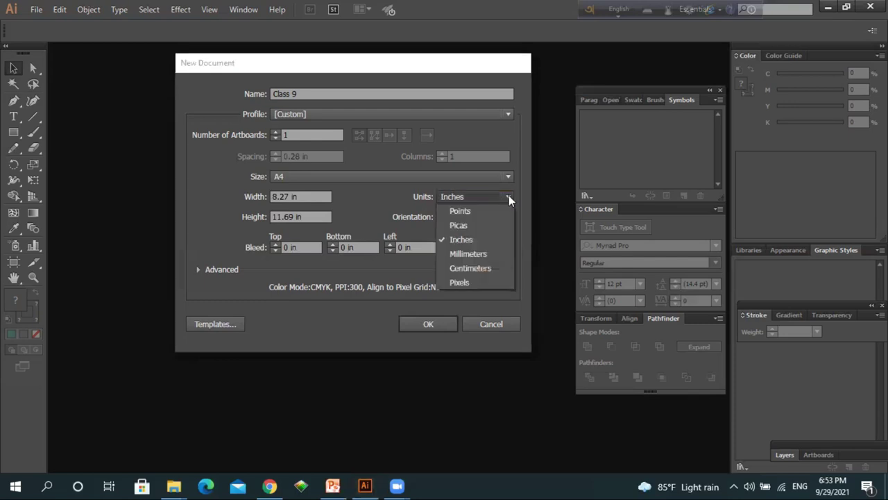
{"action": "left_click", "coordinate": [460, 282]}
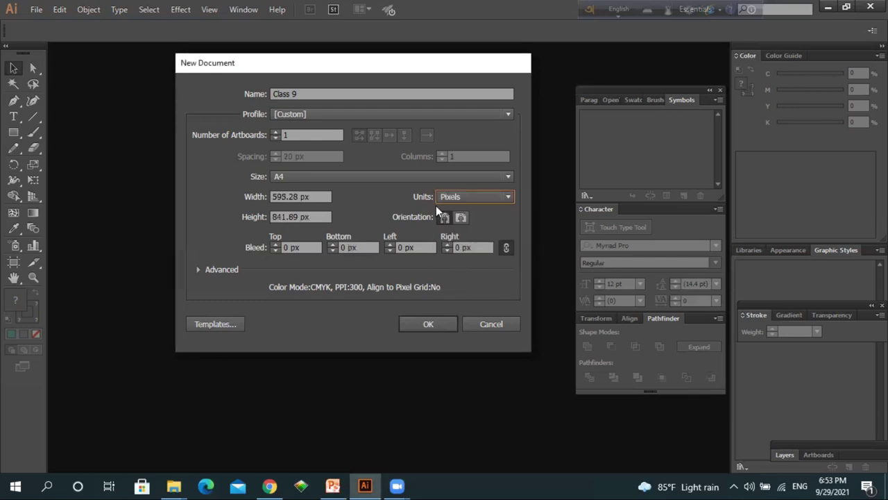
{"action": "left_click", "coordinate": [506, 196]}
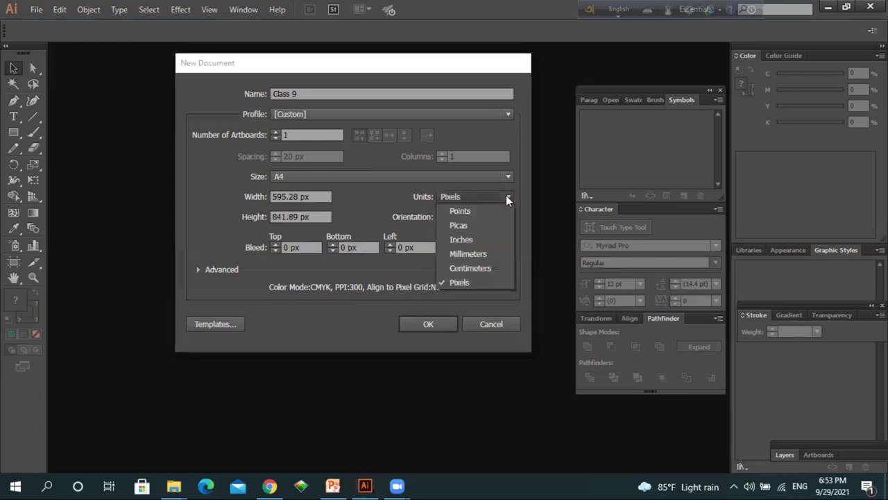
{"action": "left_click", "coordinate": [481, 240]}
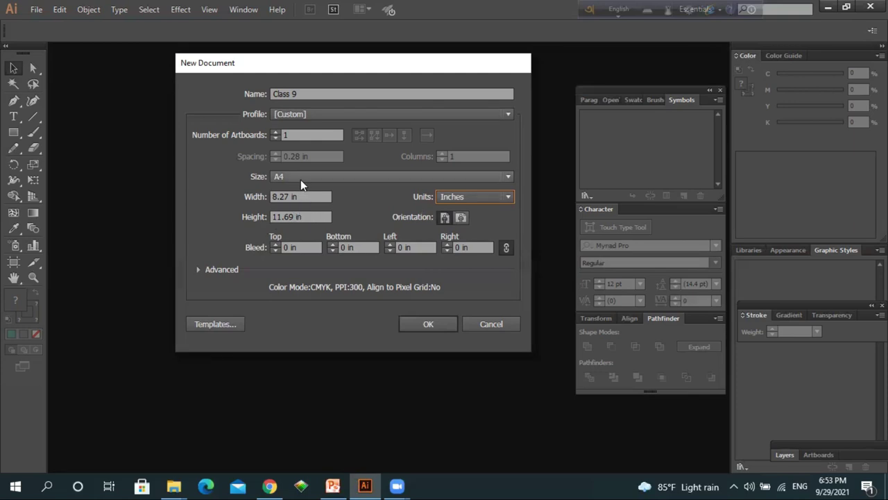
{"action": "left_click", "coordinate": [506, 198]}
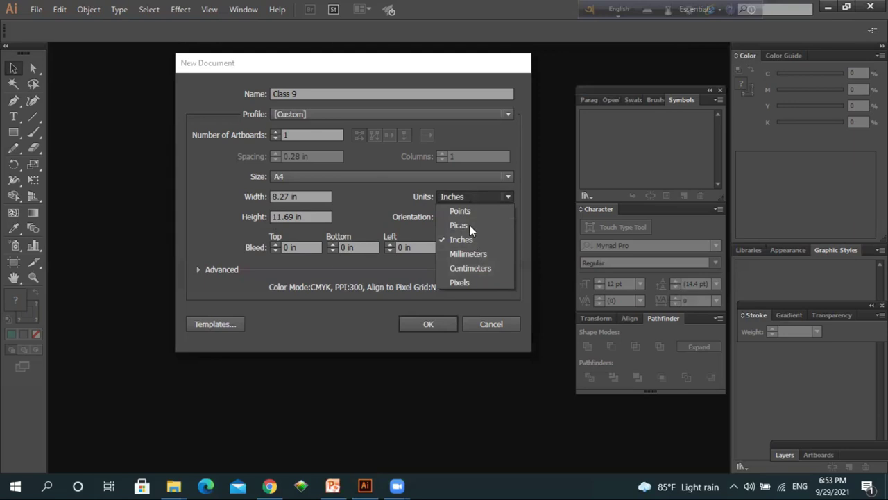
{"action": "left_click", "coordinate": [508, 195]}
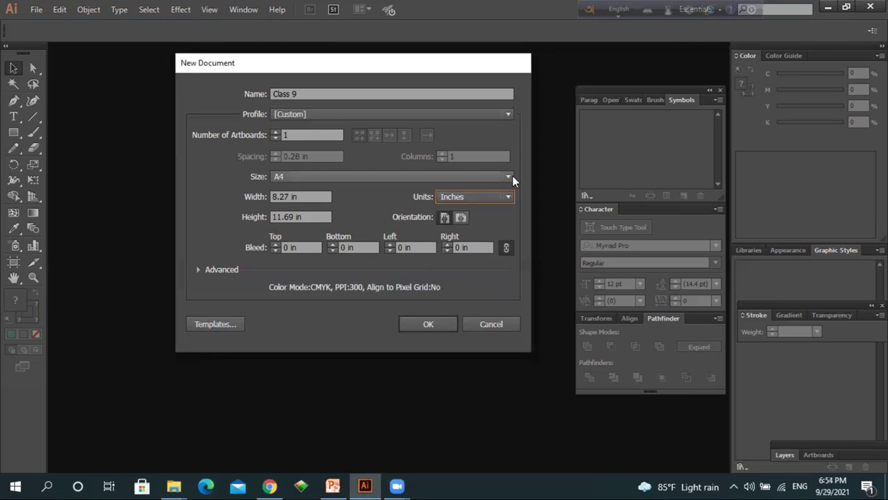
Try the Legal page size with the dimensions in inches and return to A4.
{"action": "left_click", "coordinate": [511, 177]}
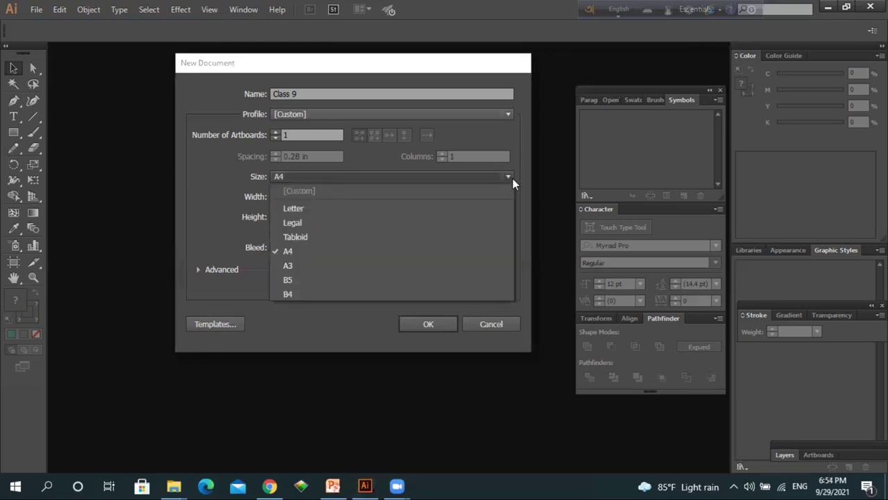
{"action": "left_click", "coordinate": [317, 222]}
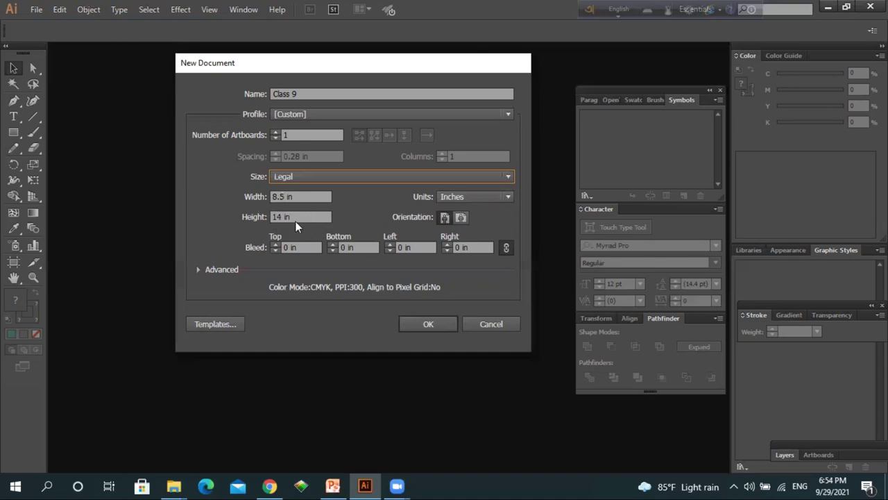
{"action": "left_click", "coordinate": [505, 177]}
{"action": "left_click", "coordinate": [324, 251]}
Try Pixels as the unit for the A4 page dimensions and switch back to Inches.
{"action": "left_click", "coordinate": [307, 196]}
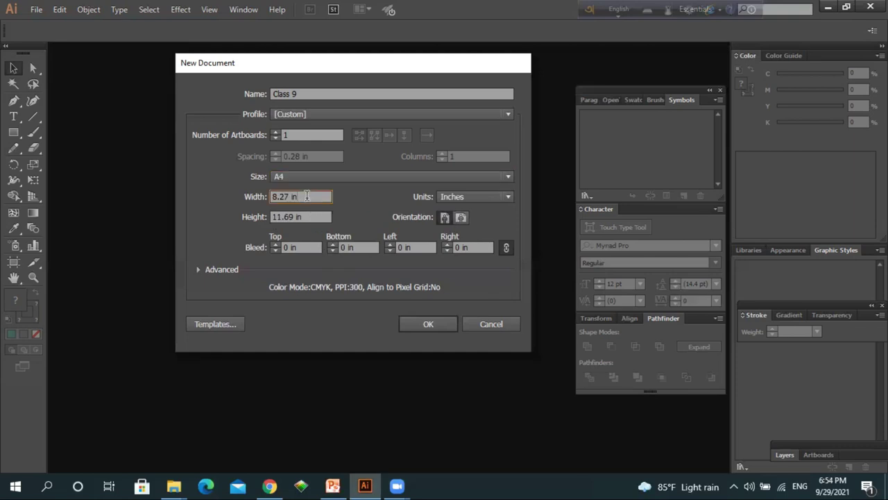
{"action": "left_click", "coordinate": [506, 197]}
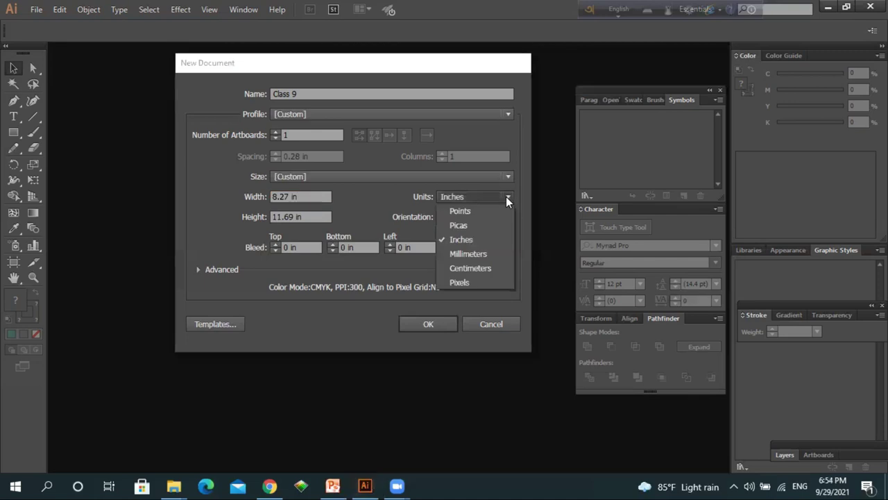
{"action": "left_click", "coordinate": [472, 283]}
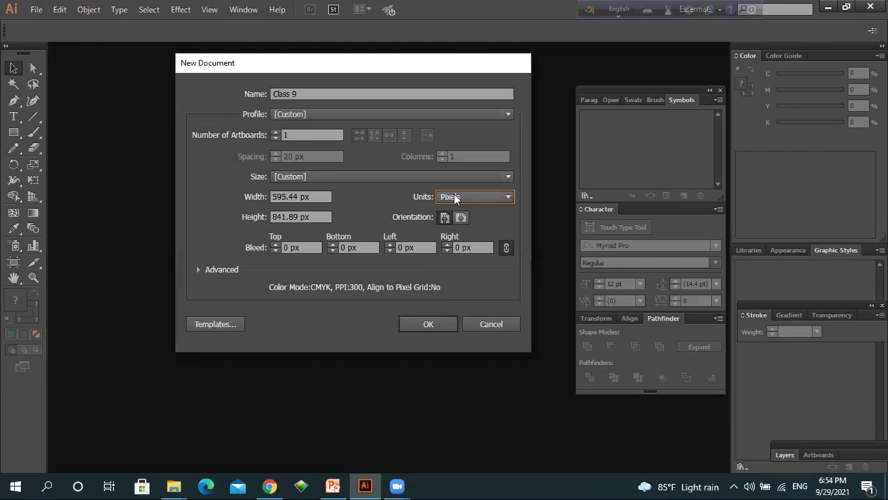
{"action": "left_click", "coordinate": [509, 197]}
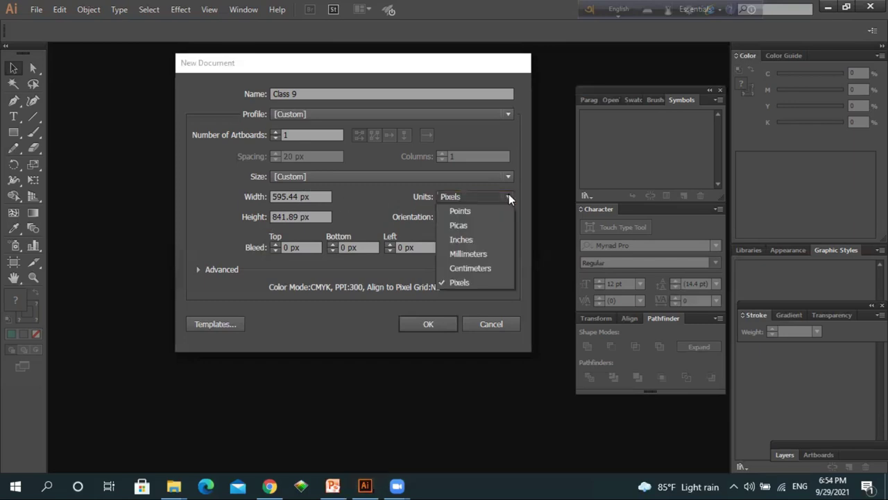
{"action": "left_click", "coordinate": [461, 240]}
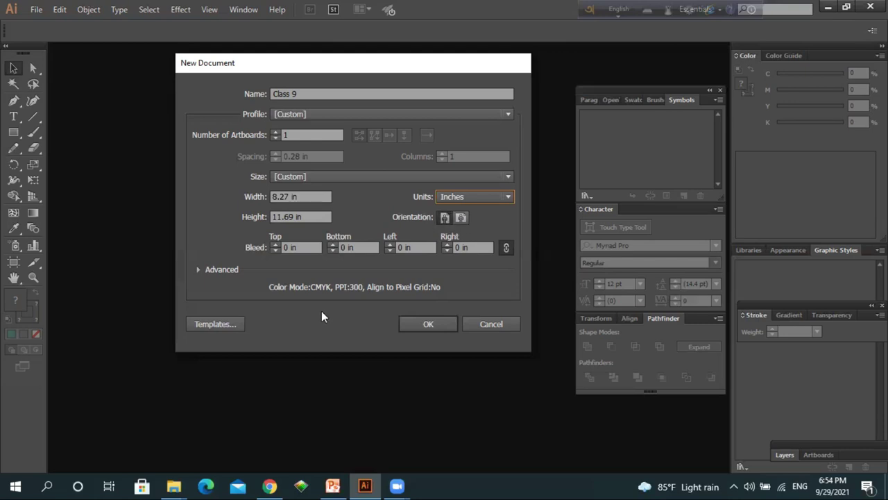
Choose portrait orientation and create the document.
{"action": "left_click", "coordinate": [445, 218]}
{"action": "left_click", "coordinate": [428, 324]}
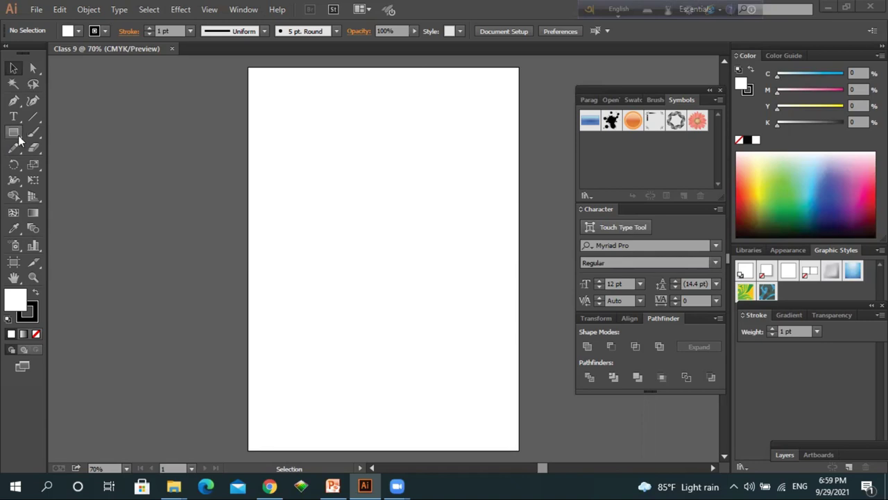
{"action": "left_click", "coordinate": [20, 139]}
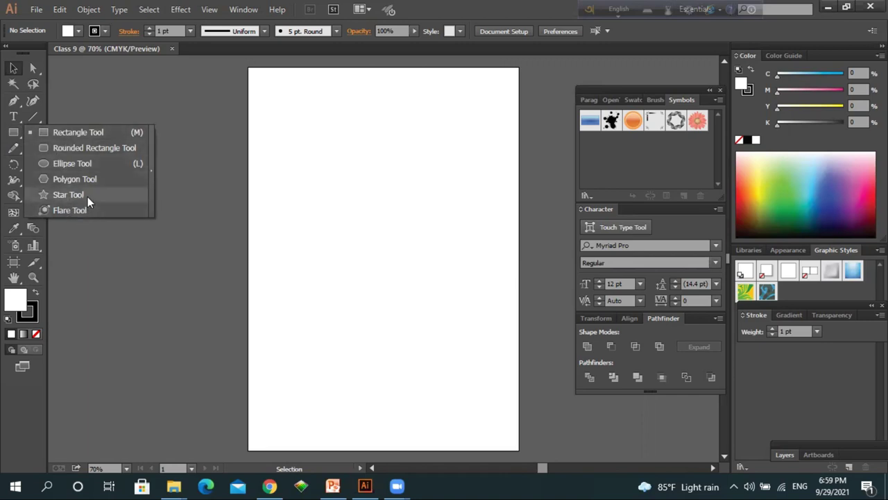
{"action": "left_click", "coordinate": [102, 104]}
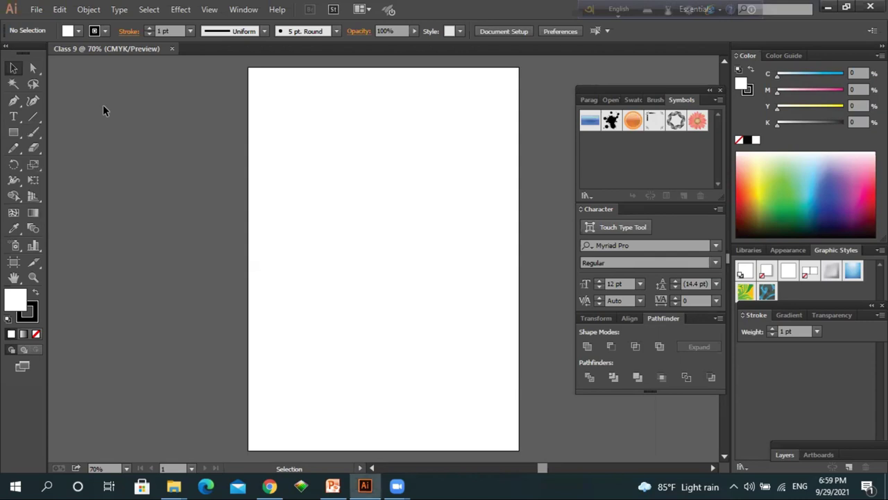
{"action": "left_click", "coordinate": [23, 121]}
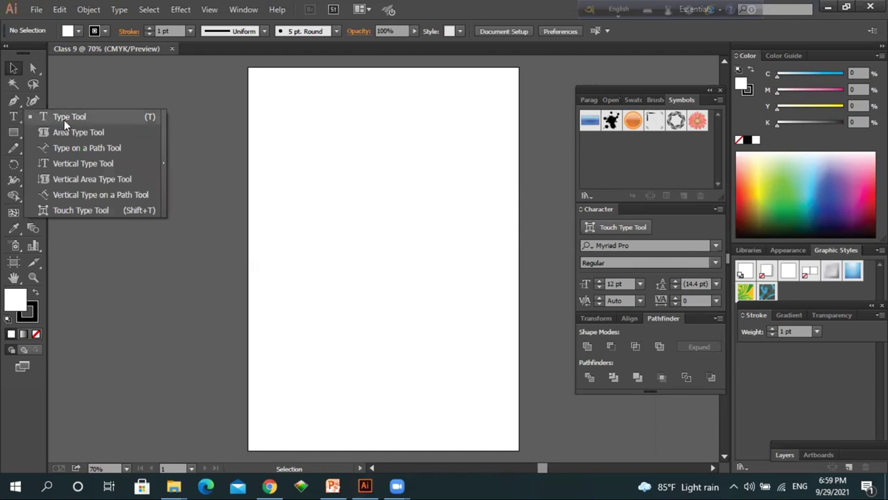
{"action": "left_click", "coordinate": [80, 73]}
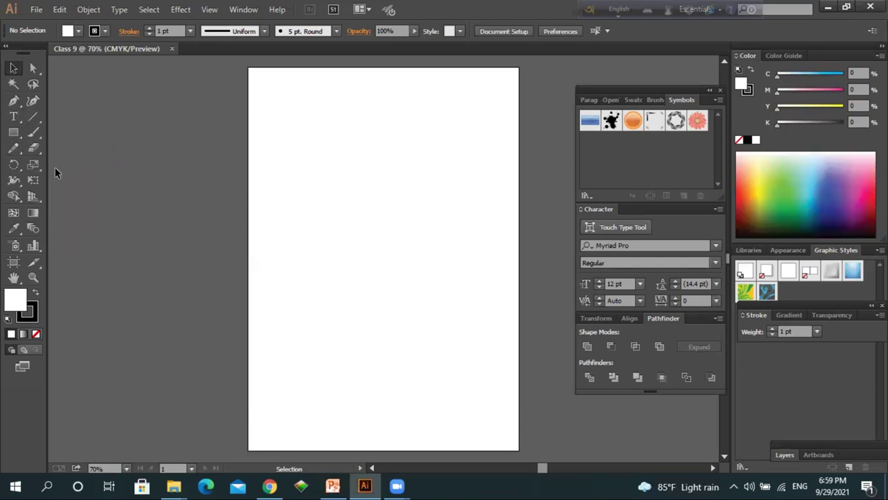
Draw a wide rectangle across the upper half of the artboard with the Rectangle tool and deselect it.
{"action": "left_click", "coordinate": [12, 133]}
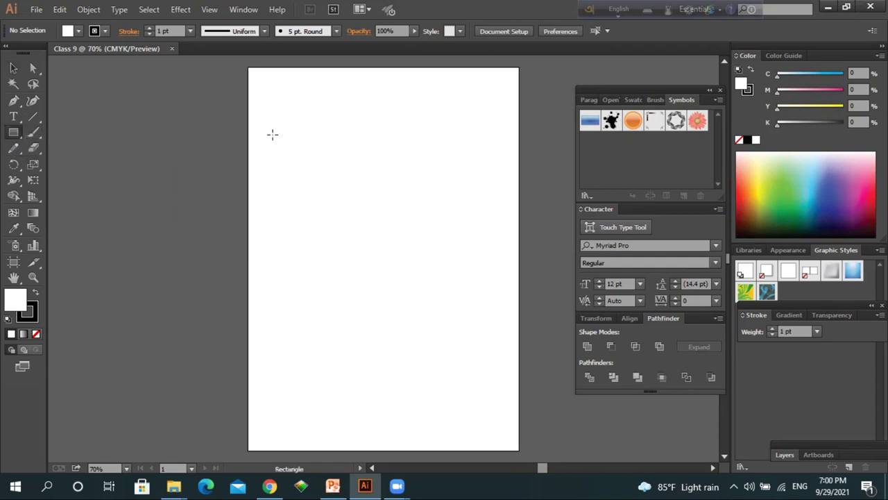
{"action": "left_click_drag", "start_coordinate": [273, 135], "coordinate": [489, 236]}
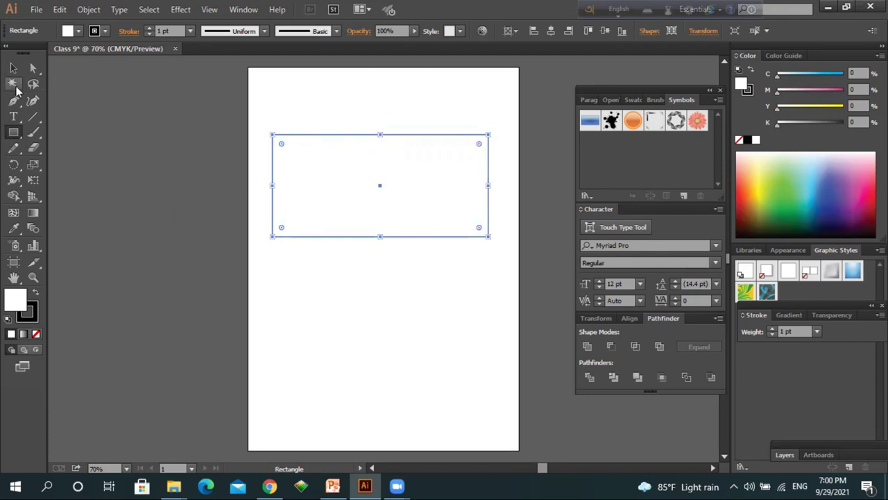
{"action": "left_click", "coordinate": [15, 70]}
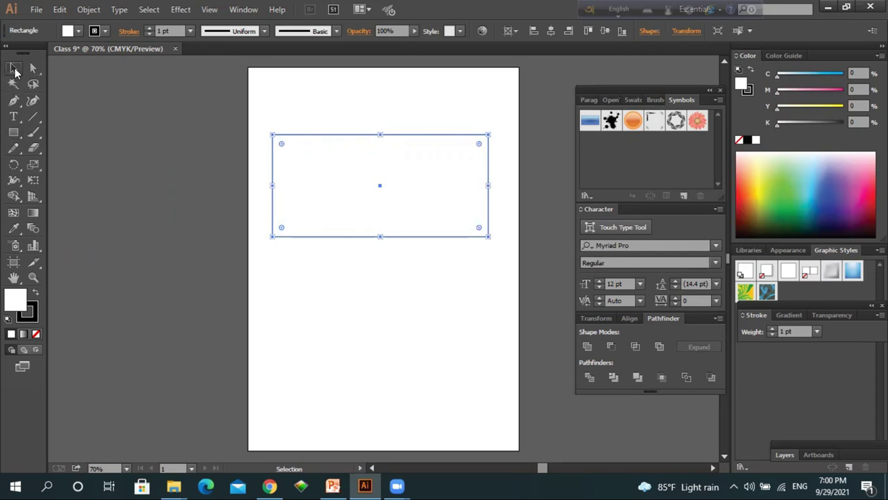
{"action": "left_click", "coordinate": [284, 265]}
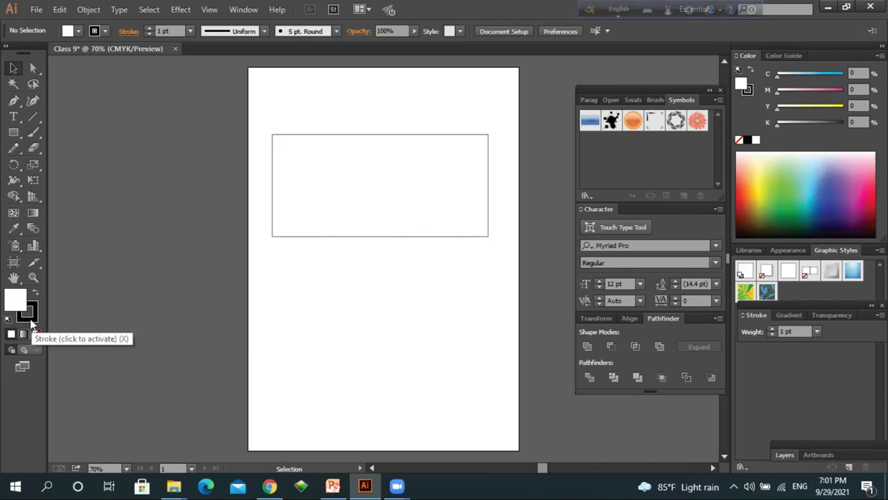
{"action": "key", "text": "x"}
{"action": "key", "text": "x"}
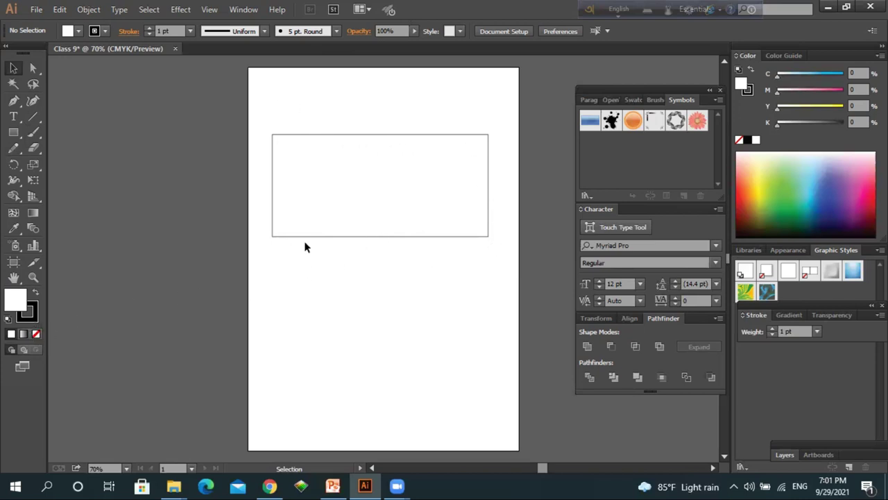
{"action": "double_click", "coordinate": [16, 304]}
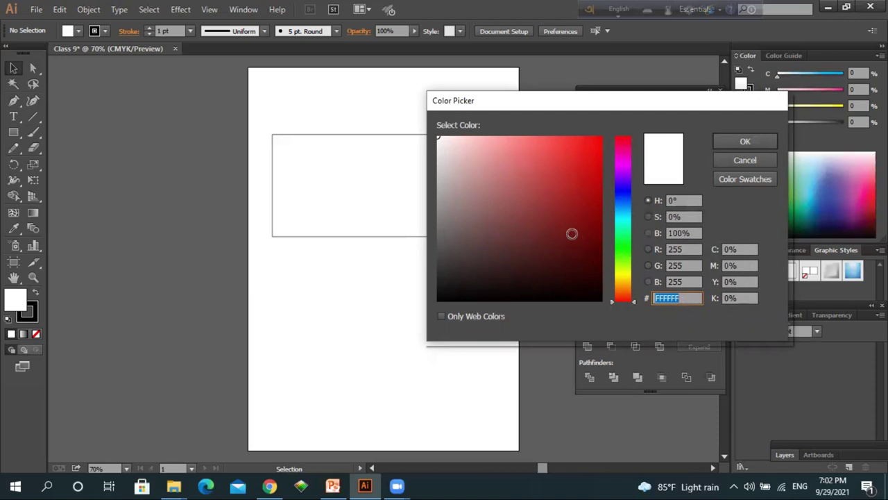
{"action": "left_click_drag", "start_coordinate": [544, 105], "coordinate": [535, 75]}
{"action": "left_click", "coordinate": [615, 201]}
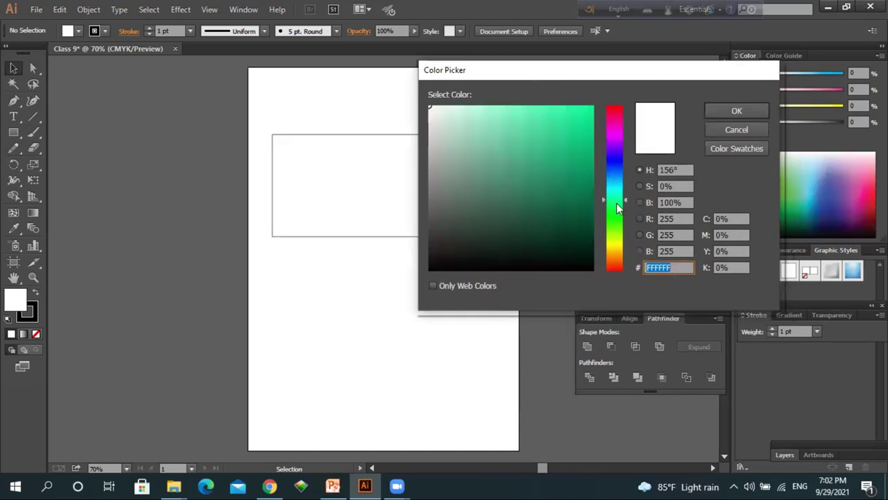
{"action": "left_click", "coordinate": [751, 129]}
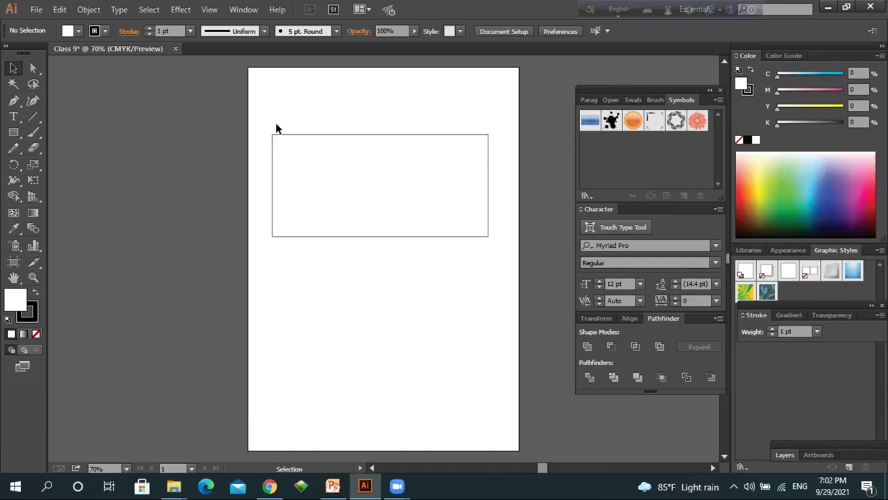
Select the rectangle on the artboard and fill it with dark green 0D6D36.
{"action": "left_click_drag", "start_coordinate": [266, 114], "coordinate": [493, 269]}
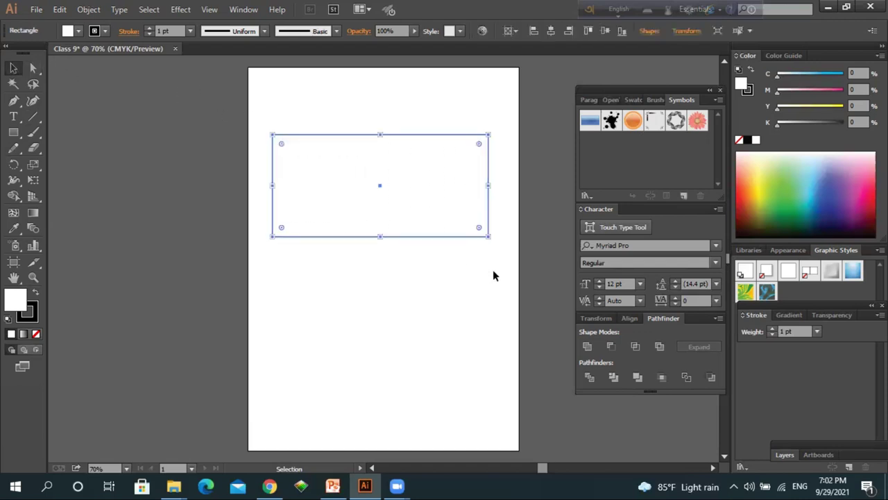
{"action": "double_click", "coordinate": [11, 304]}
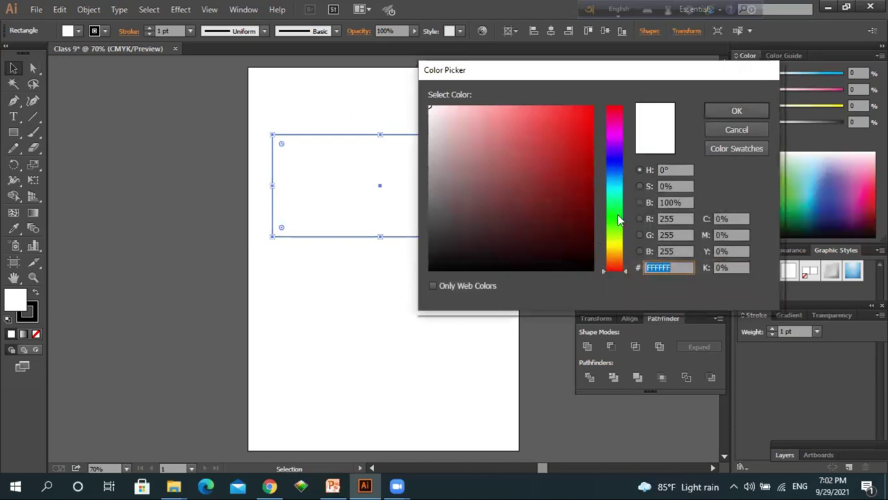
{"action": "left_click", "coordinate": [620, 204]}
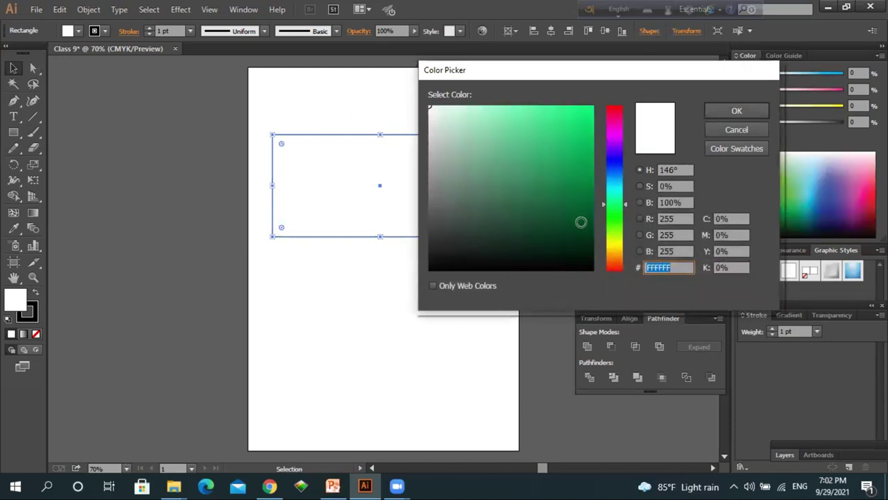
{"action": "left_click", "coordinate": [574, 200]}
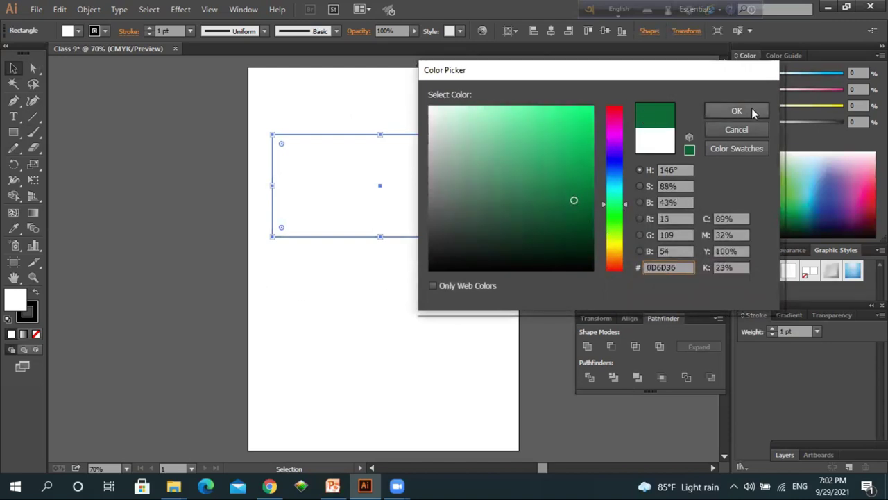
{"action": "left_click", "coordinate": [752, 110]}
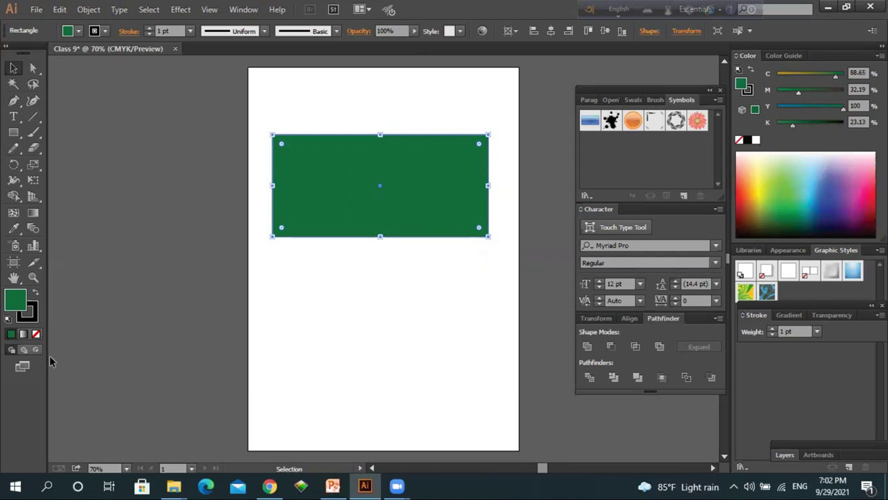
Change the selected rectangle's fill to the near-white green E9F4ED.
{"action": "double_click", "coordinate": [16, 302]}
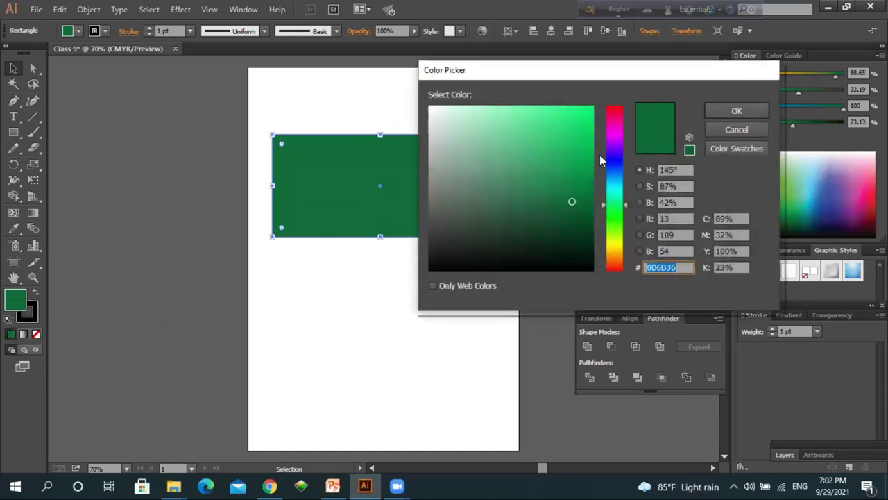
{"action": "left_click", "coordinate": [436, 113]}
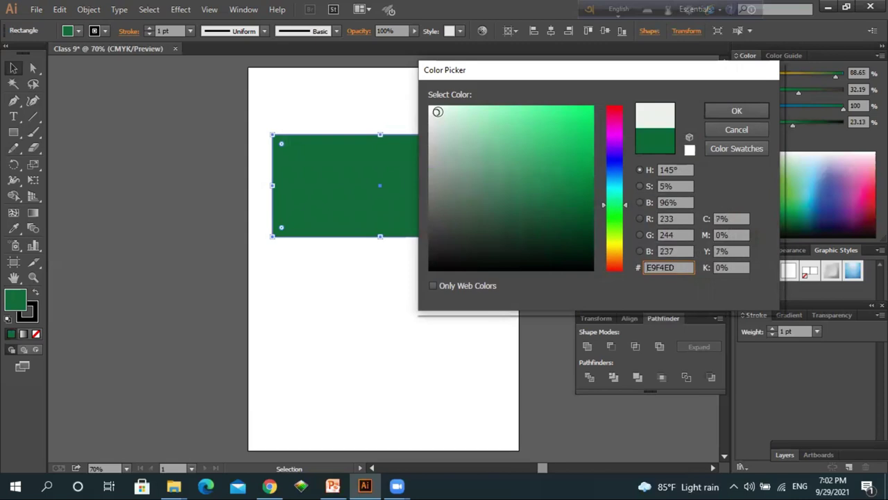
{"action": "left_click", "coordinate": [750, 111]}
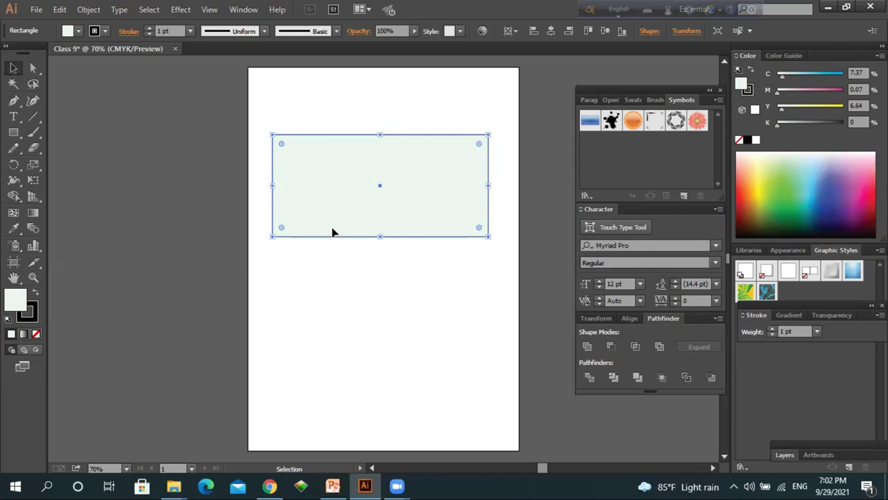
Set the rectangle's stroke color to crimson AF1541 and deselect it.
{"action": "double_click", "coordinate": [25, 316]}
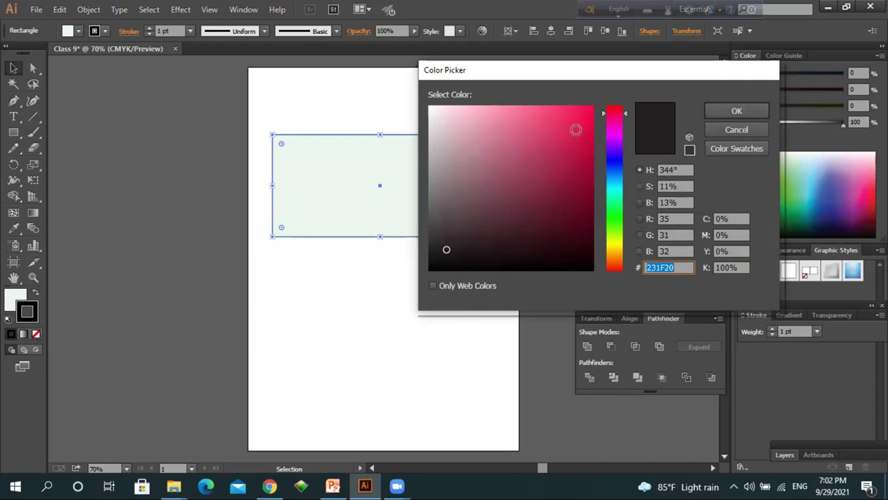
{"action": "left_click", "coordinate": [574, 127]}
{"action": "left_click_drag", "start_coordinate": [574, 127], "coordinate": [574, 157]}
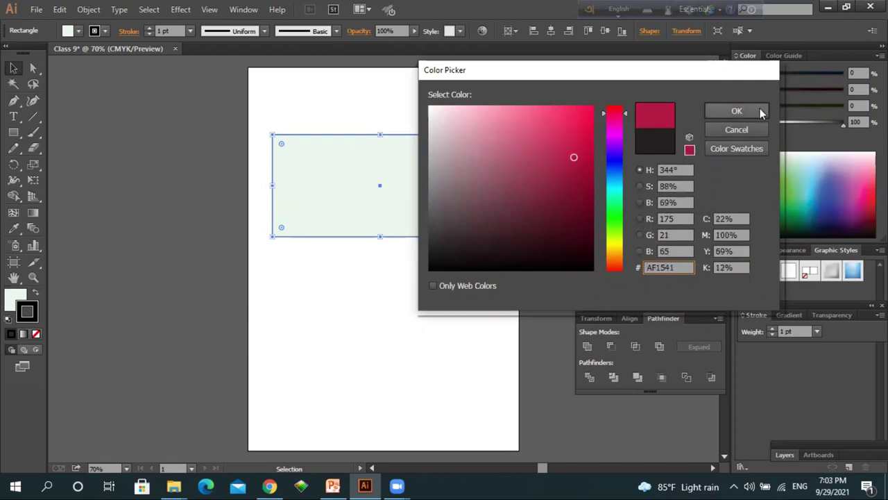
{"action": "left_click", "coordinate": [737, 111]}
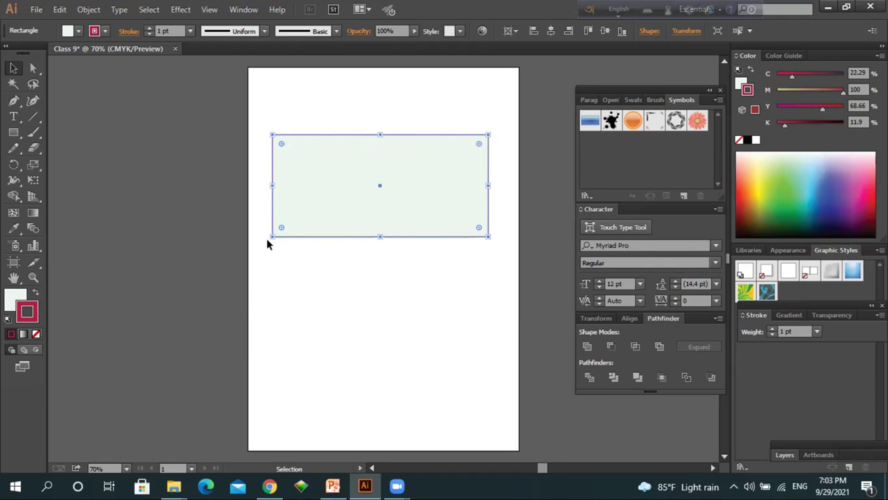
{"action": "left_click", "coordinate": [280, 260]}
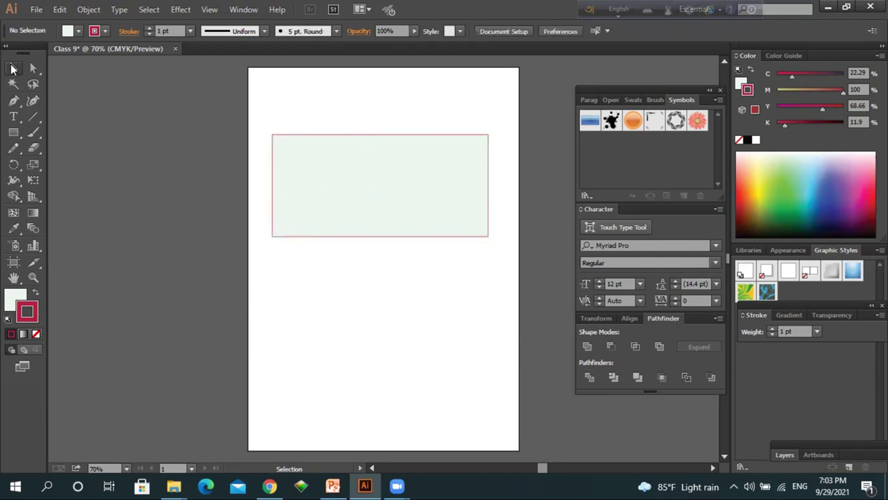
Select the rectangle, set its stroke weight to 3 pt and deselect it.
{"action": "left_click_drag", "start_coordinate": [267, 122], "coordinate": [508, 282]}
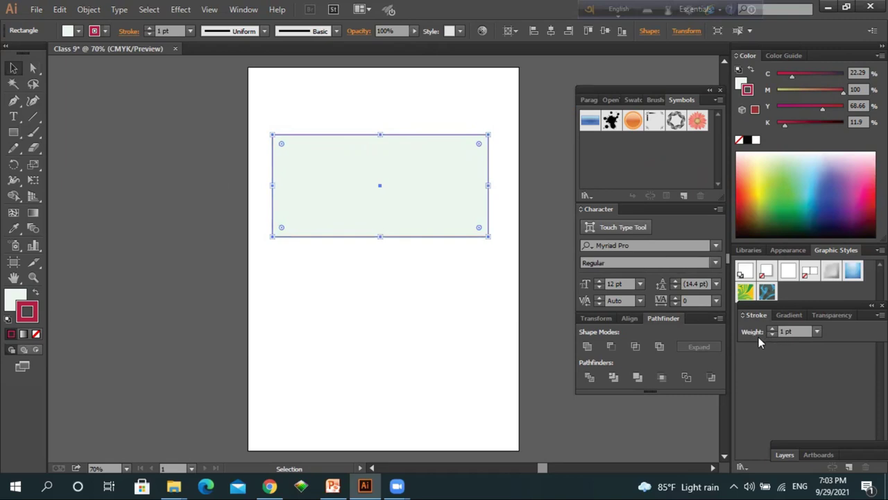
{"action": "left_click", "coordinate": [816, 333]}
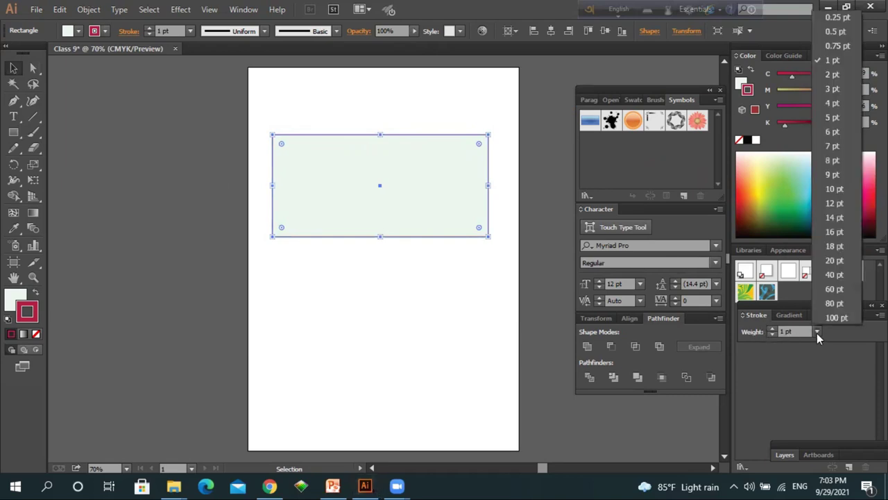
{"action": "left_click", "coordinate": [828, 96]}
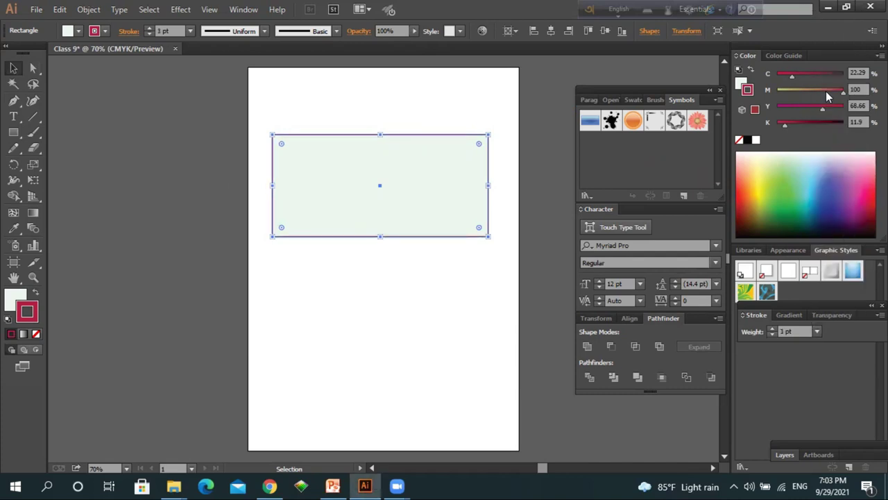
{"action": "left_click", "coordinate": [296, 261]}
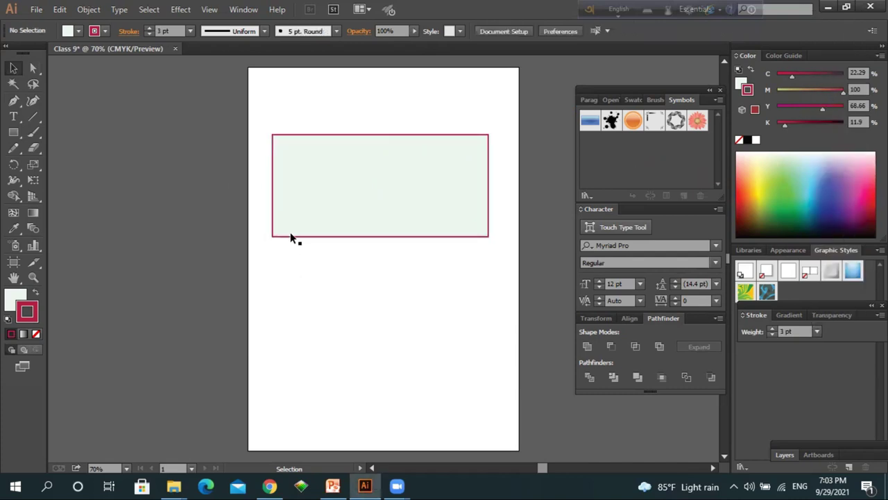
Select the rectangle again, raise its stroke weight to 5 pt and deselect it.
{"action": "left_click_drag", "start_coordinate": [266, 126], "coordinate": [525, 281]}
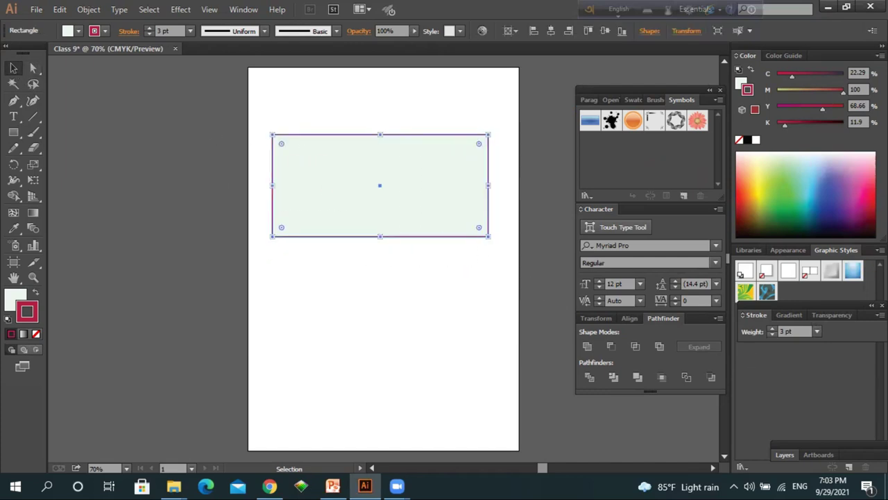
{"action": "left_click", "coordinate": [817, 332]}
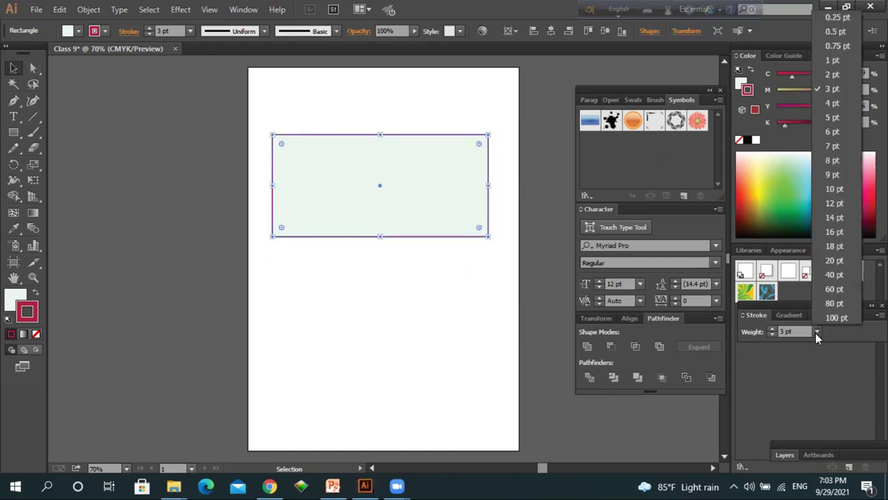
{"action": "left_click", "coordinate": [838, 120]}
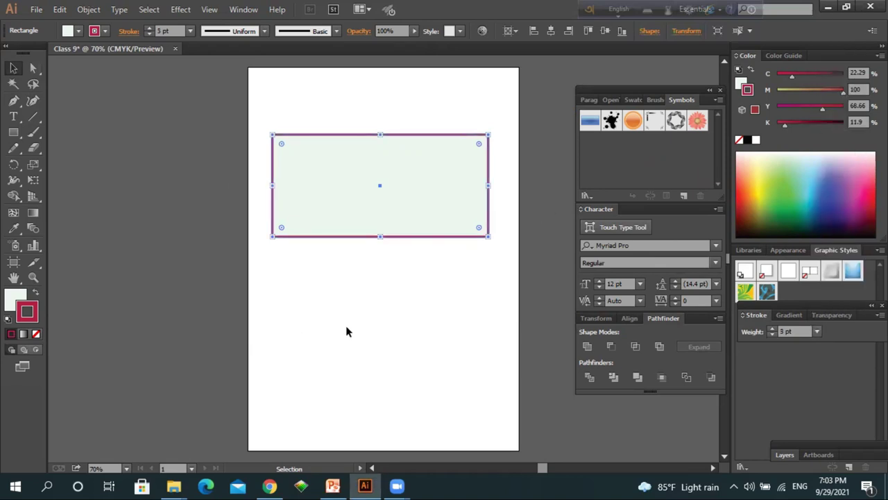
{"action": "left_click", "coordinate": [325, 313]}
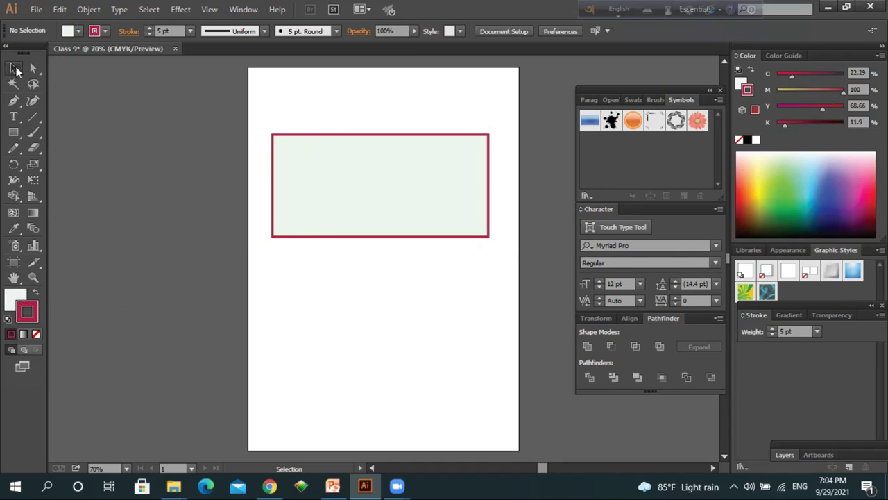
Select the rectangle and fill it with a medium green of about C 68, M 19, Y 100, K 4.
{"action": "left_click_drag", "start_coordinate": [263, 110], "coordinate": [523, 297]}
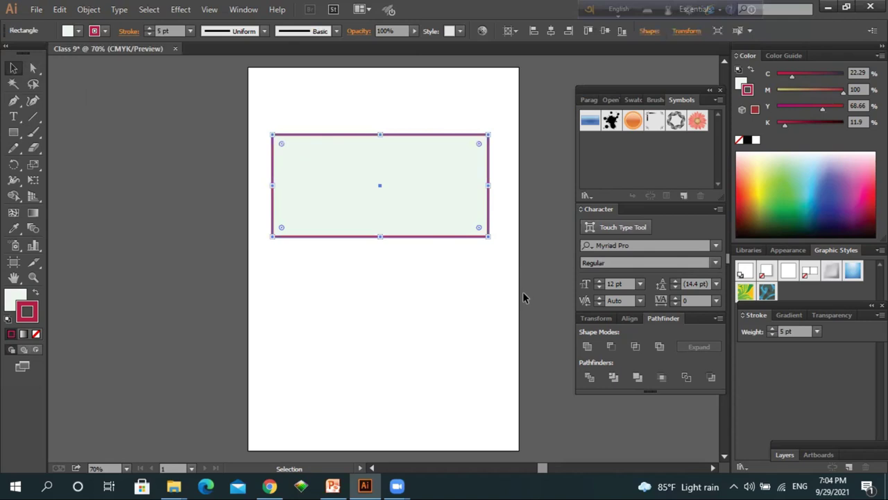
{"action": "double_click", "coordinate": [17, 298]}
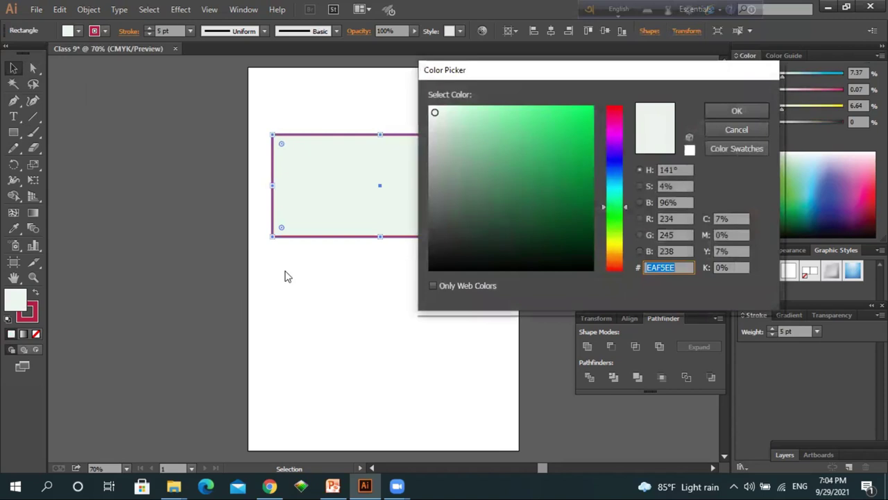
{"action": "left_click", "coordinate": [555, 115]}
{"action": "left_click", "coordinate": [554, 185]}
{"action": "left_click", "coordinate": [582, 216]}
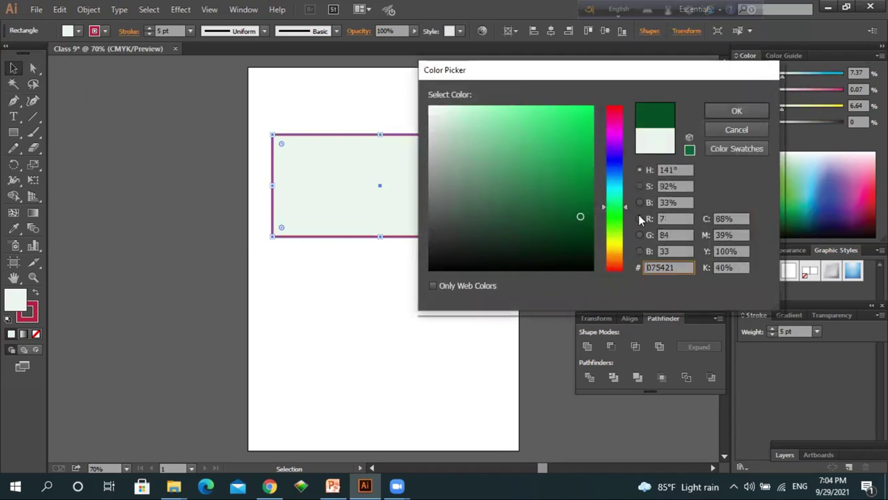
{"action": "left_click_drag", "start_coordinate": [626, 206], "coordinate": [626, 247]}
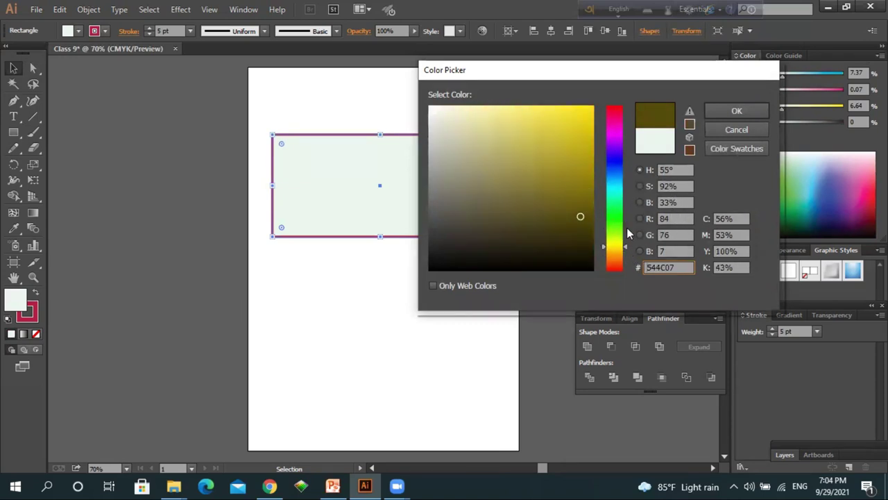
{"action": "left_click_drag", "start_coordinate": [626, 248], "coordinate": [625, 233]}
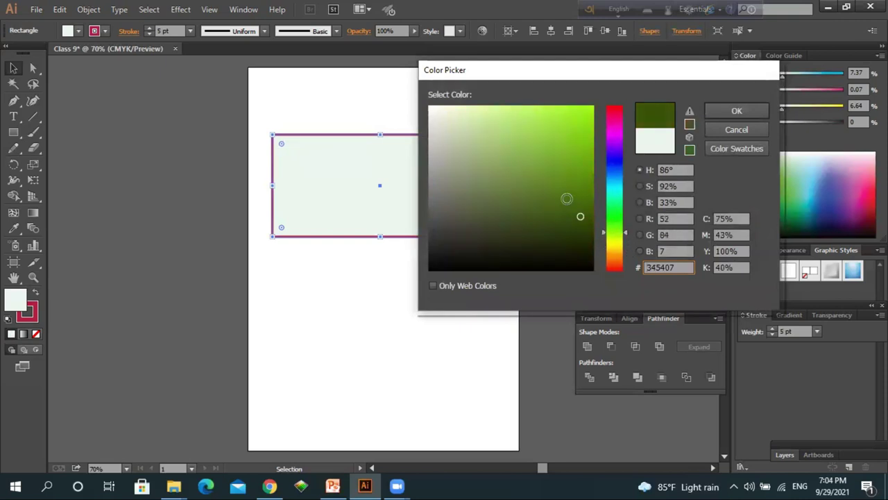
{"action": "left_click", "coordinate": [580, 172]}
{"action": "left_click", "coordinate": [737, 111]}
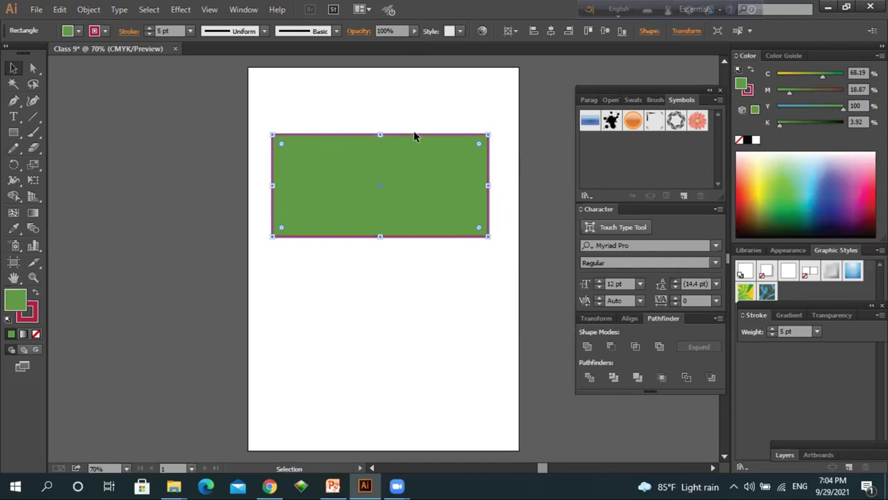
Hide the Color panel and show it again.
{"action": "left_click", "coordinate": [244, 10]}
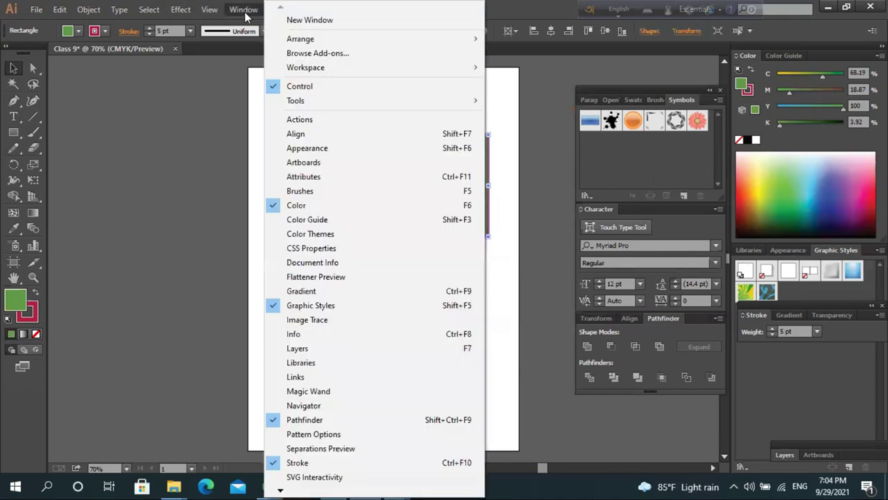
{"action": "left_click", "coordinate": [291, 205]}
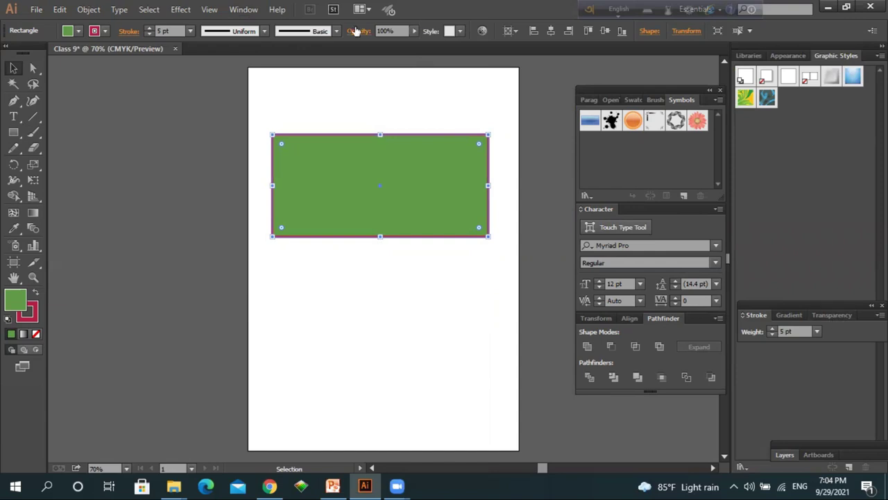
{"action": "left_click", "coordinate": [243, 10]}
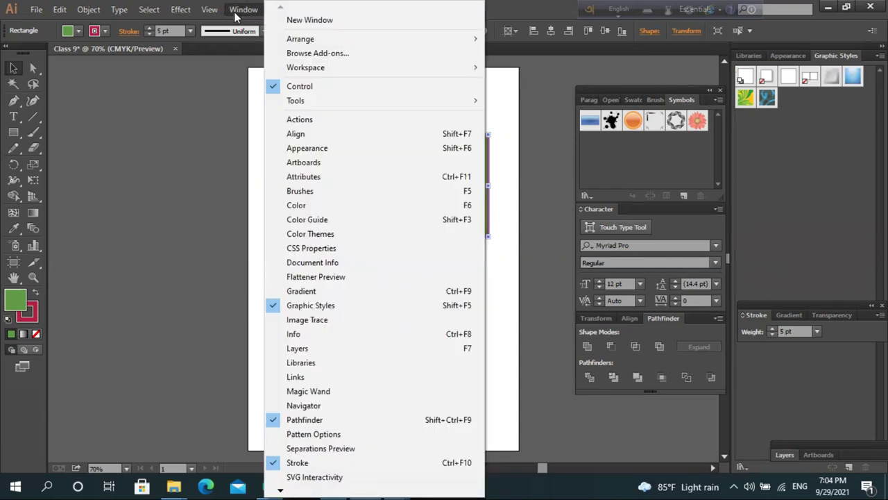
{"action": "left_click", "coordinate": [299, 205]}
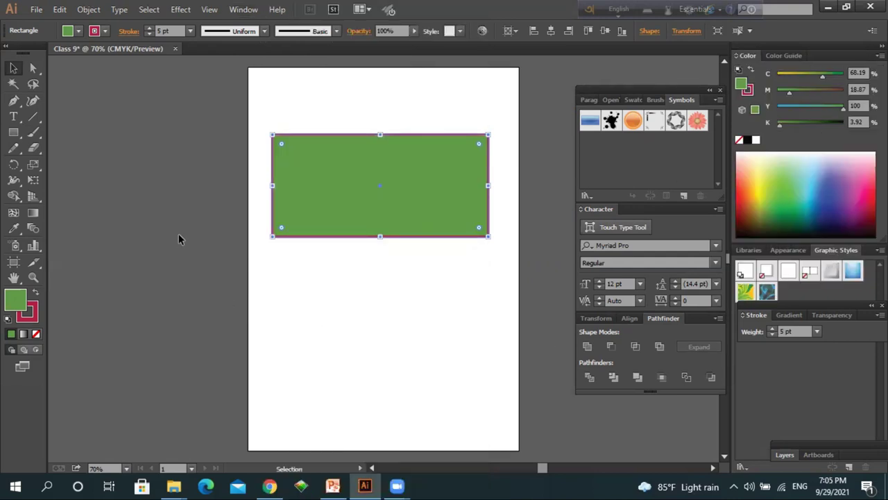
Minimize Illustrator, switch to the PowerPoint presentation and start the slide show from the billboard slide.
{"action": "left_click", "coordinate": [827, 9]}
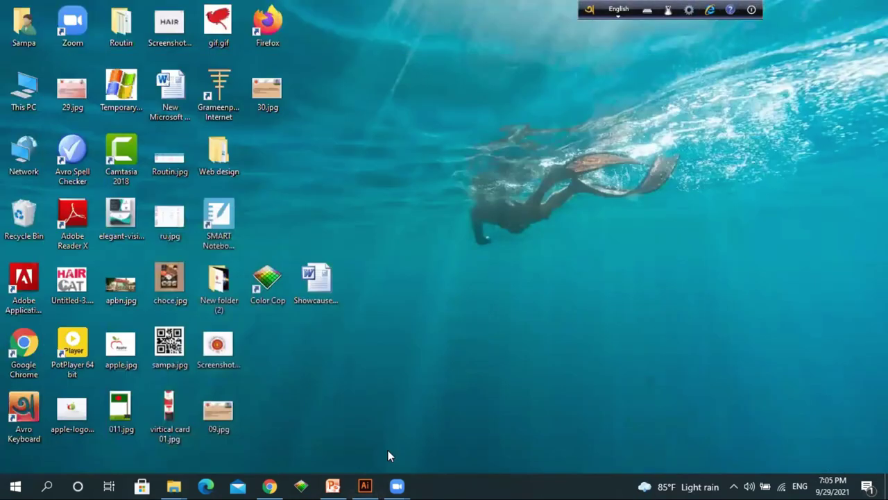
{"action": "left_click", "coordinate": [332, 485]}
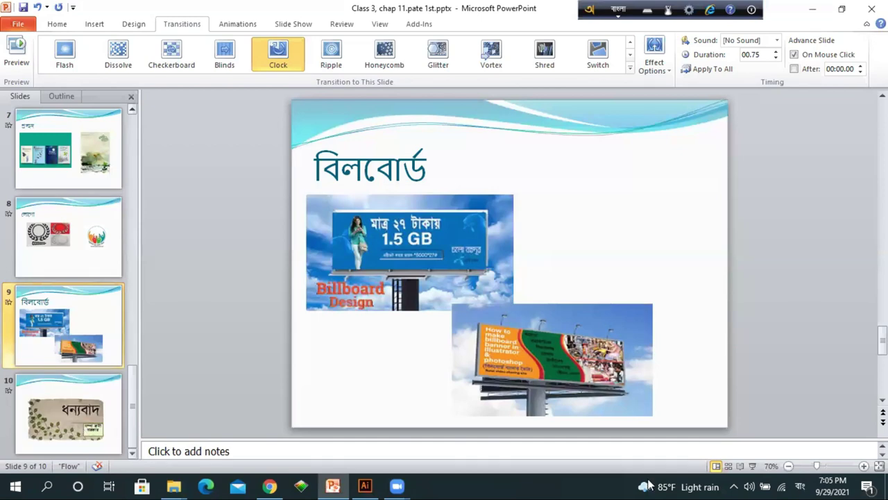
{"action": "left_click", "coordinate": [753, 467]}
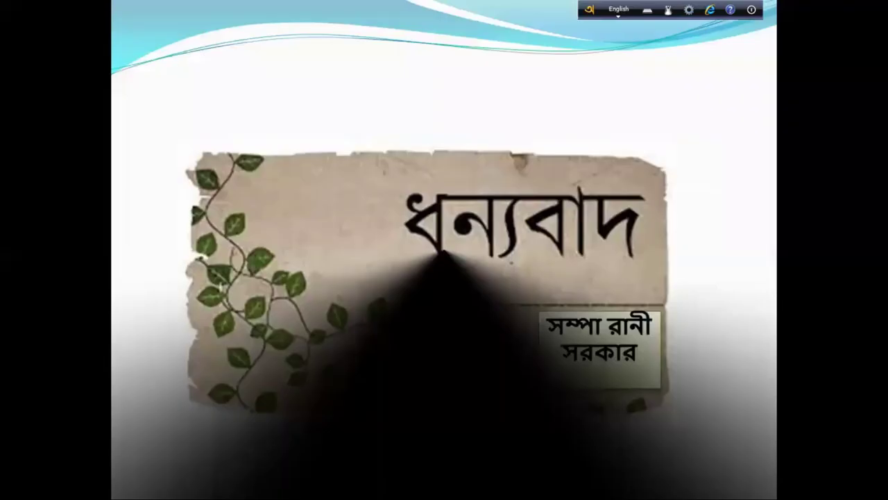